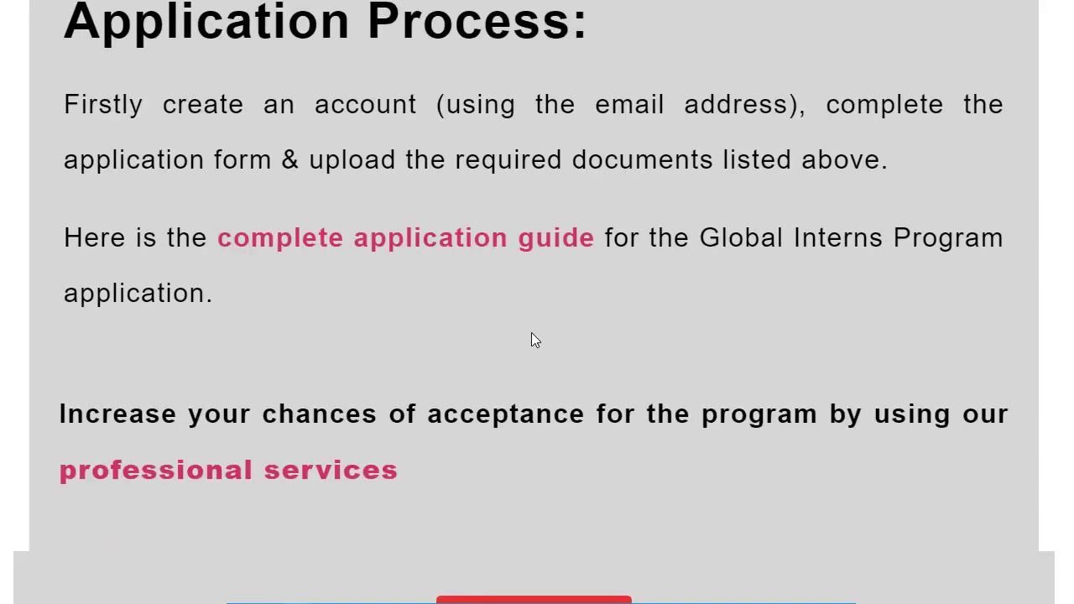
# Open the complete application guide and read its application steps, required documents, login, registration and personal information sections.
pyautogui.click(474, 251)
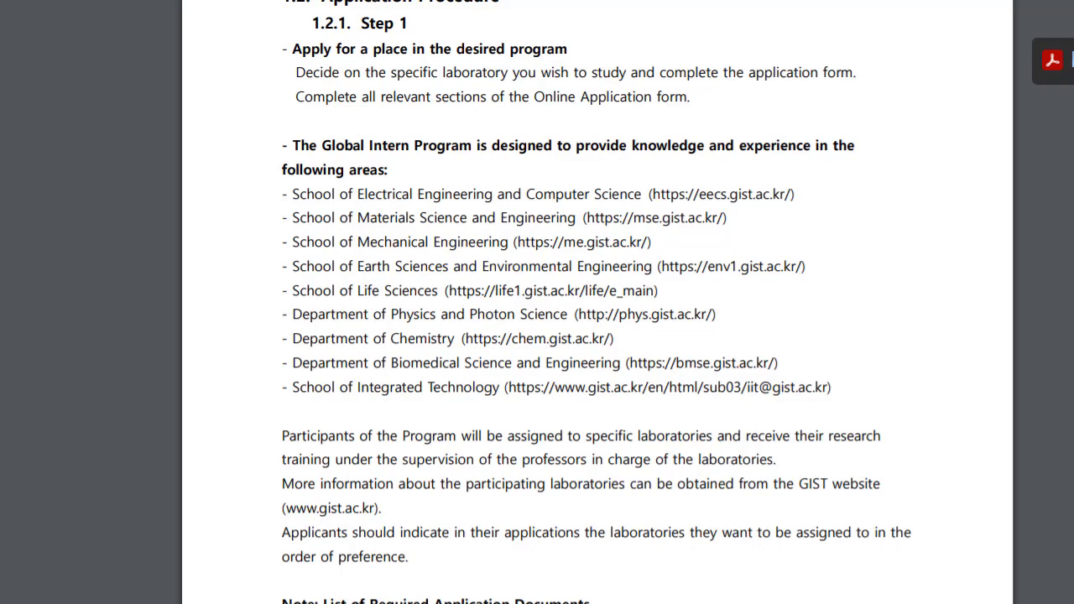
pyautogui.scroll(-4, 597, 302)
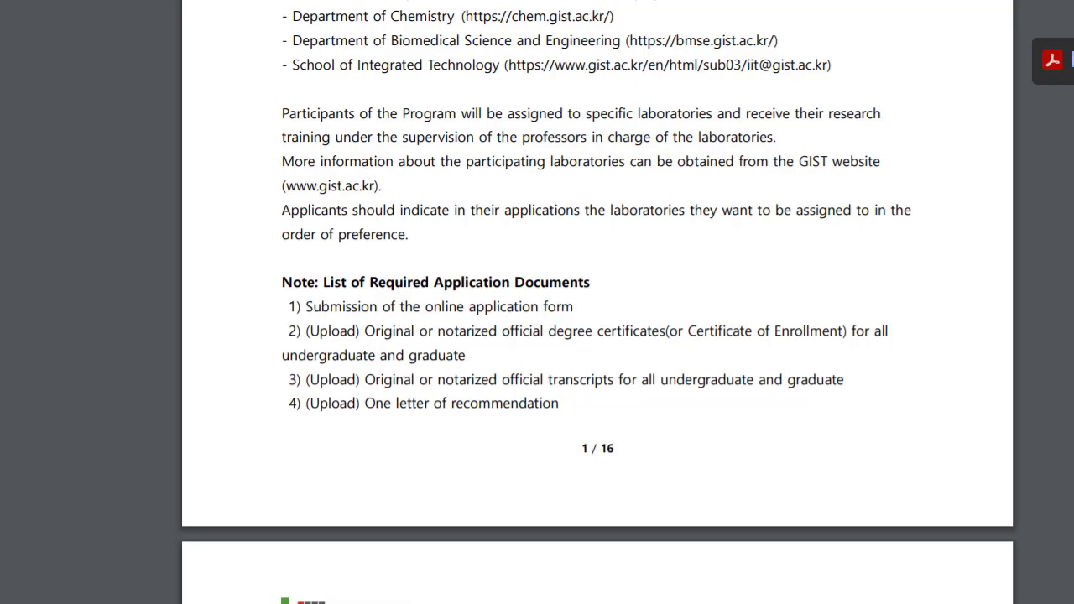
pyautogui.scroll(-5, 597, 307)
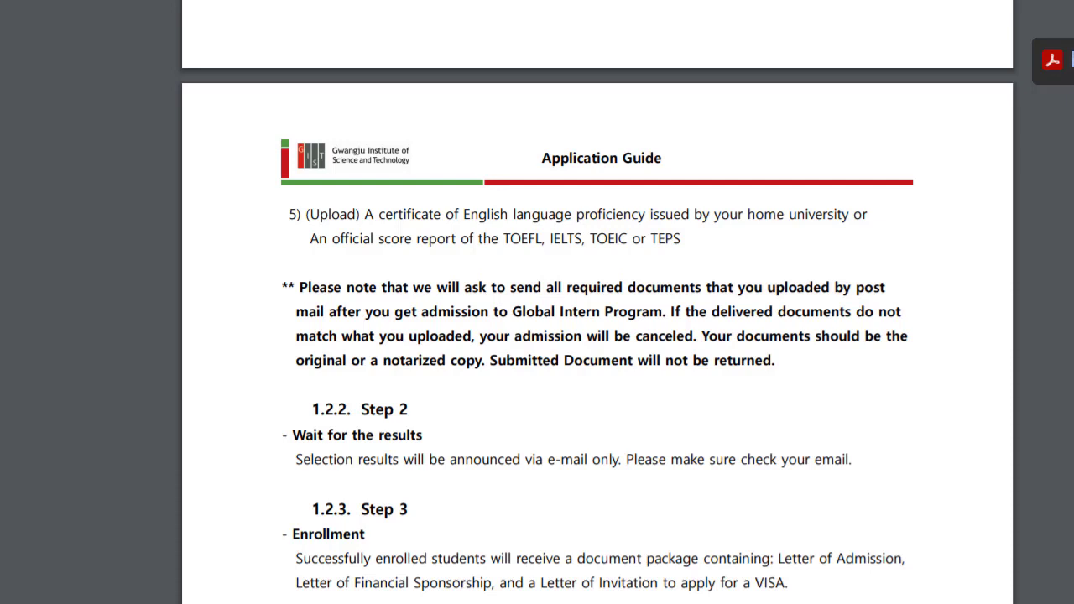
pyautogui.scroll(-3, 597, 308)
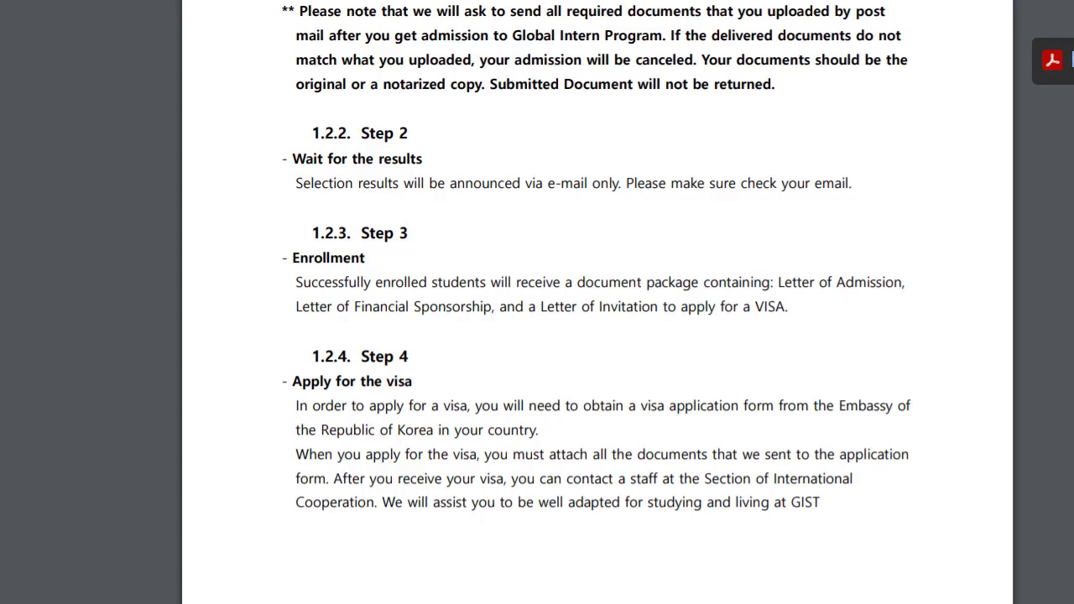
pyautogui.scroll(-5, 597, 307)
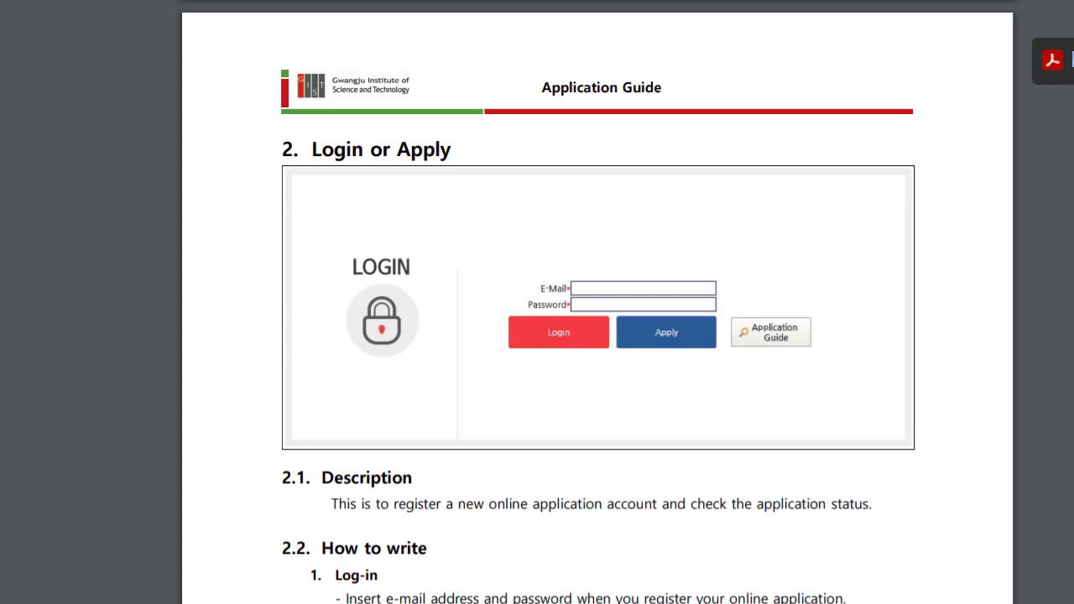
pyautogui.scroll(-10, 597, 307)
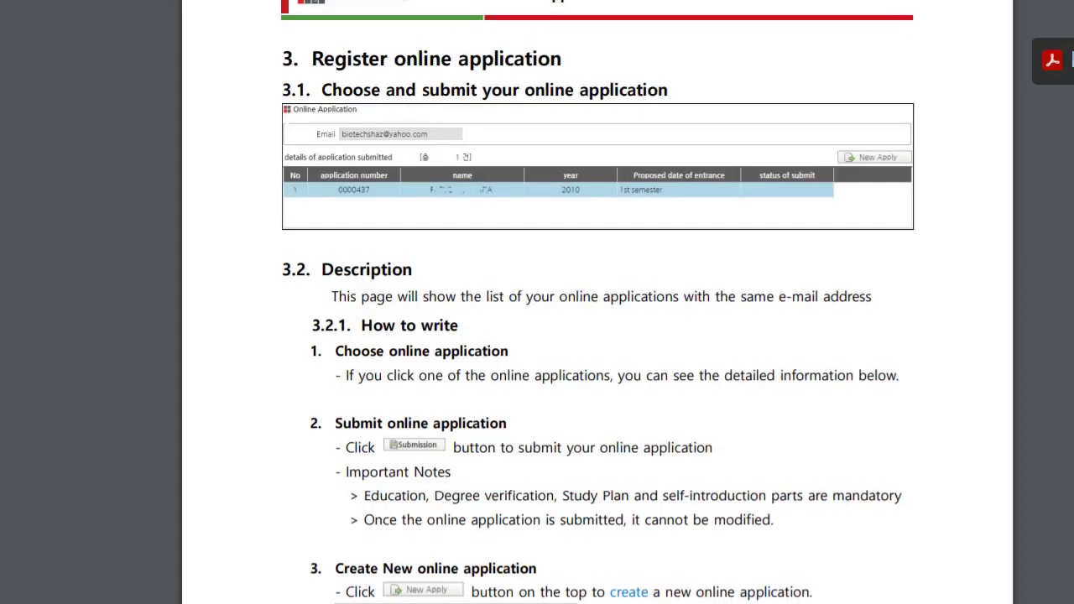
pyautogui.scroll(-5, 597, 307)
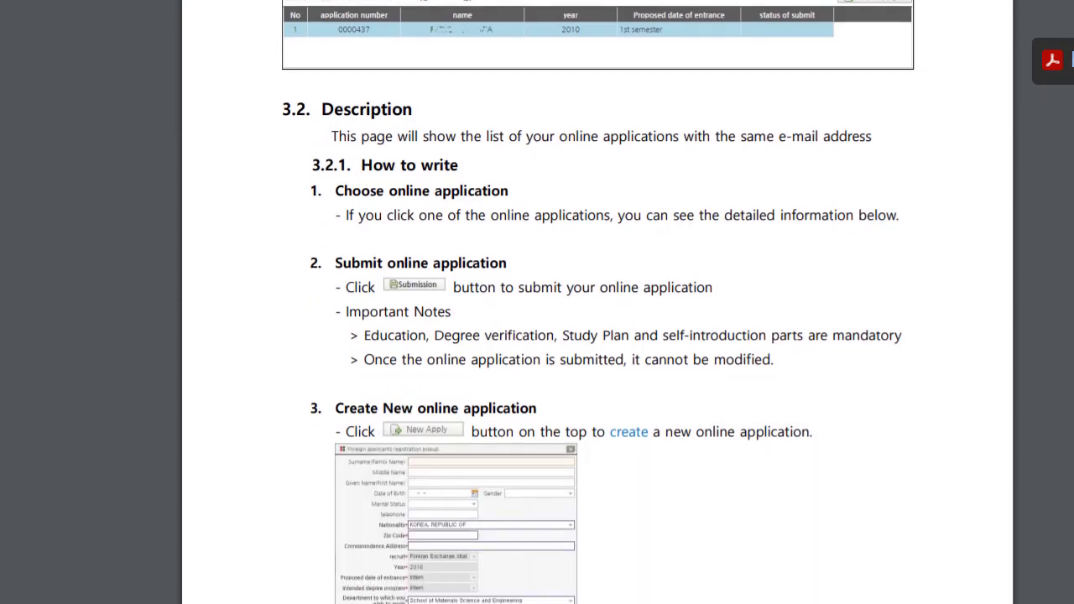
pyautogui.scroll(-15, 597, 307)
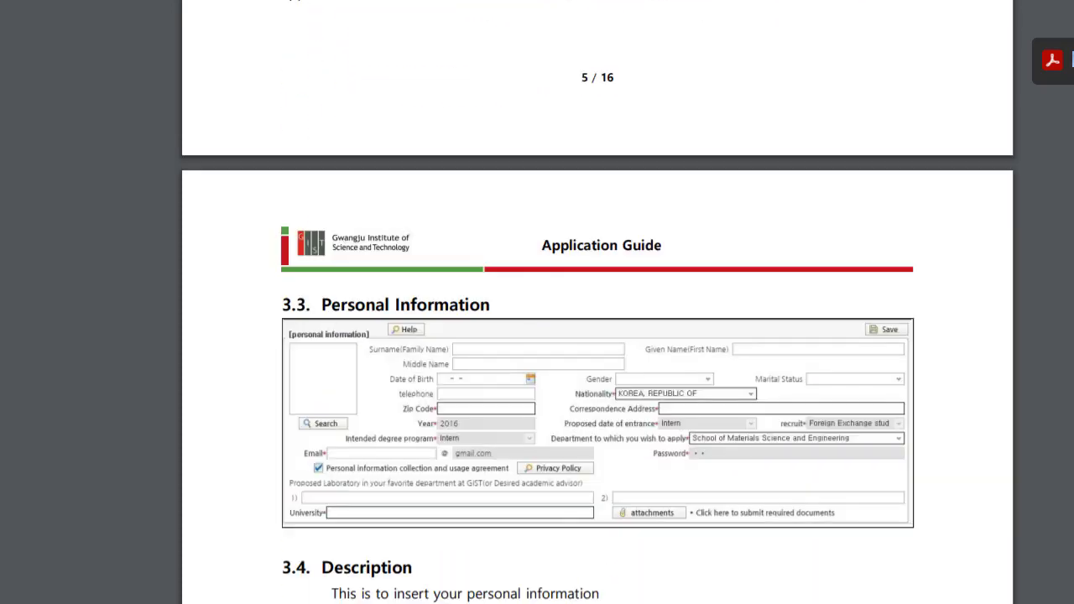
pyautogui.scroll(-8, 597, 307)
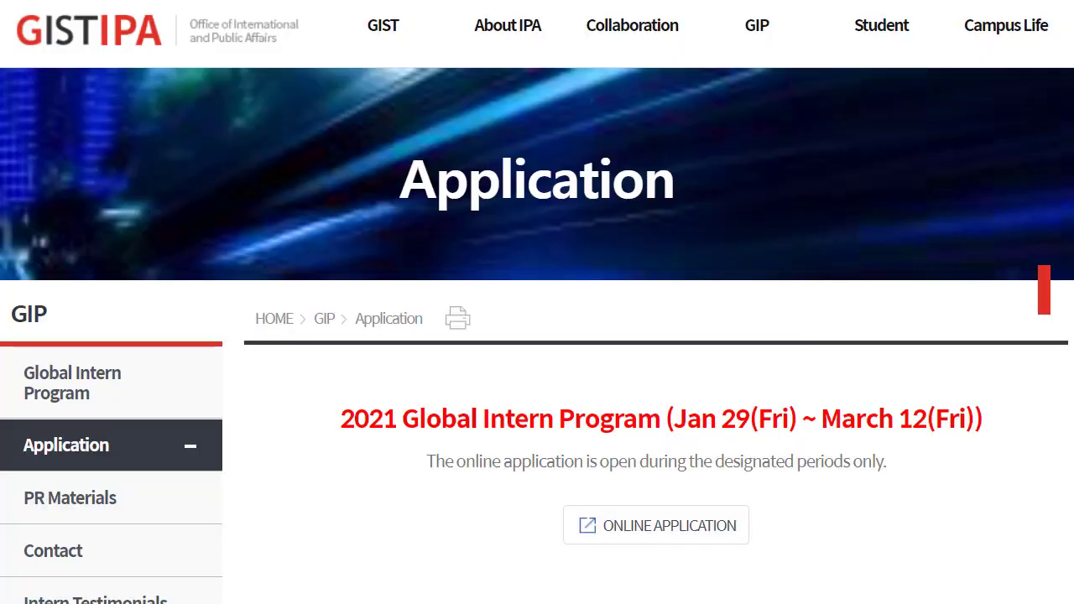
# Review the online application notice and application procedure on the Global Intern Program's Application page.
pyautogui.scroll(-3, 950, 600)
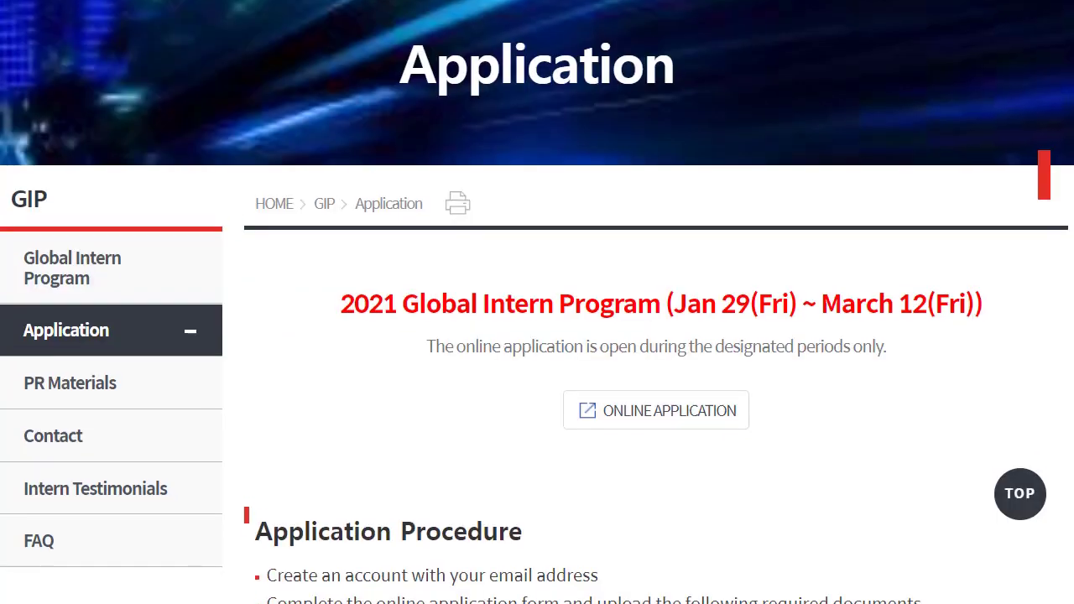
pyautogui.scroll(-3, 951, 592)
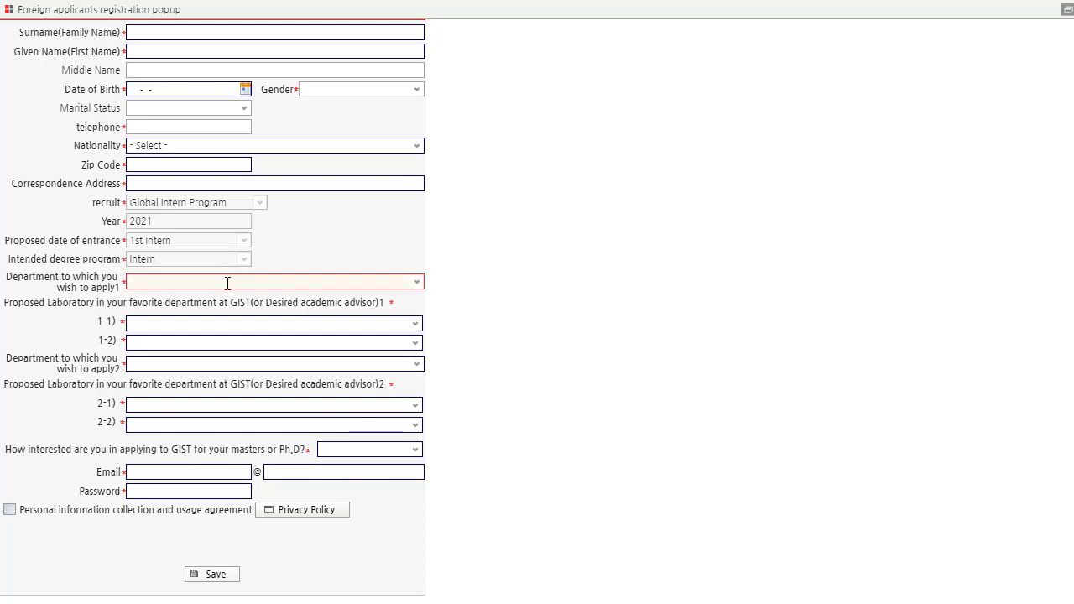
# Examine the choices for department, proposed laboratory and interest in a GIST masters or Ph.D in the applicant registration form.
pyautogui.click(417, 287)
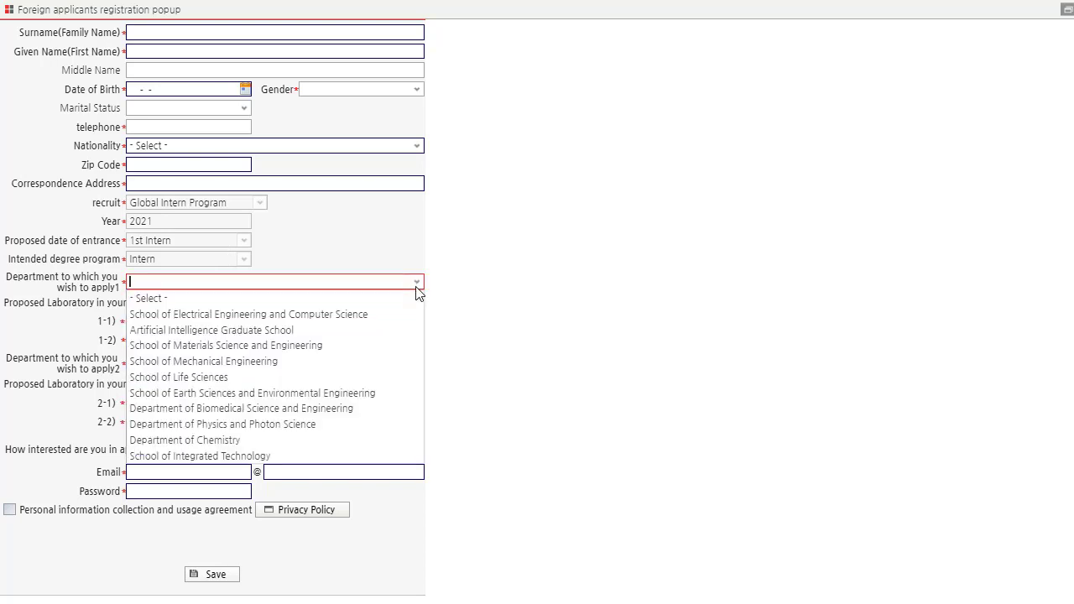
pyautogui.click(366, 417)
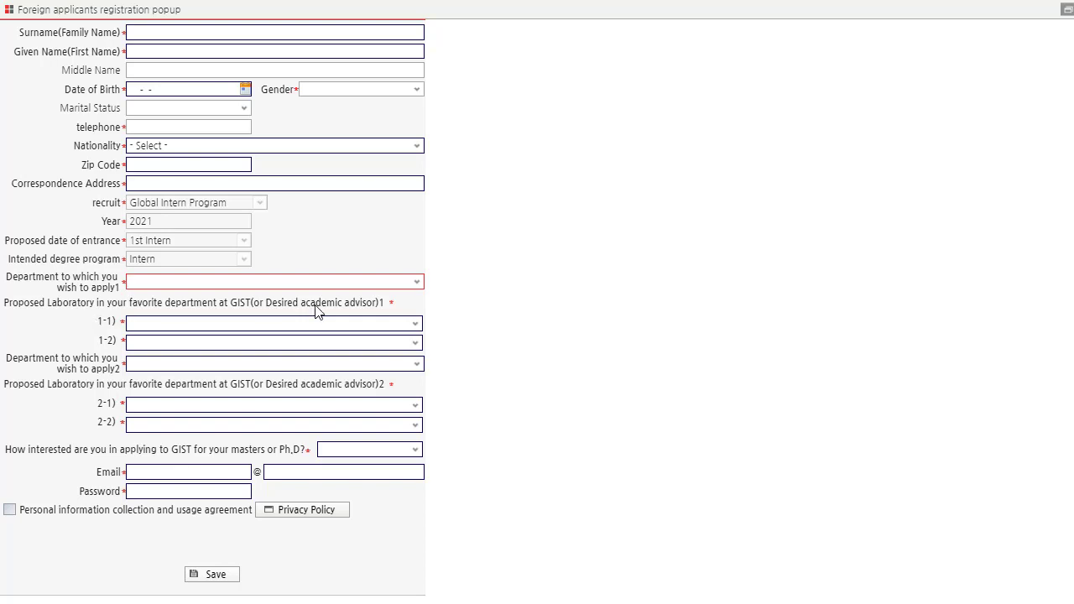
pyautogui.click(417, 325)
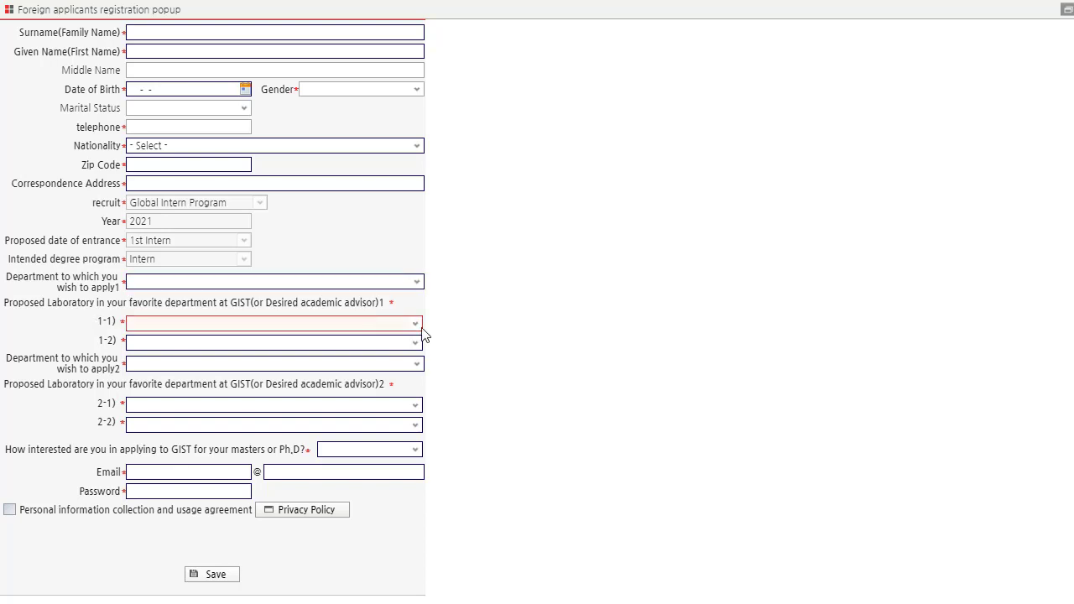
pyautogui.click(416, 365)
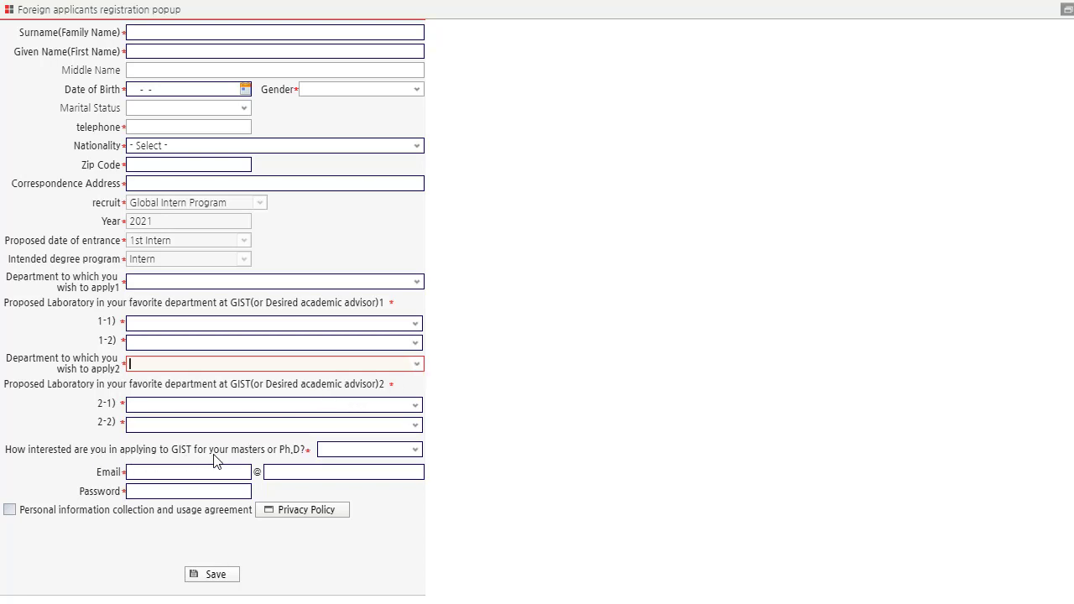
pyautogui.click(369, 450)
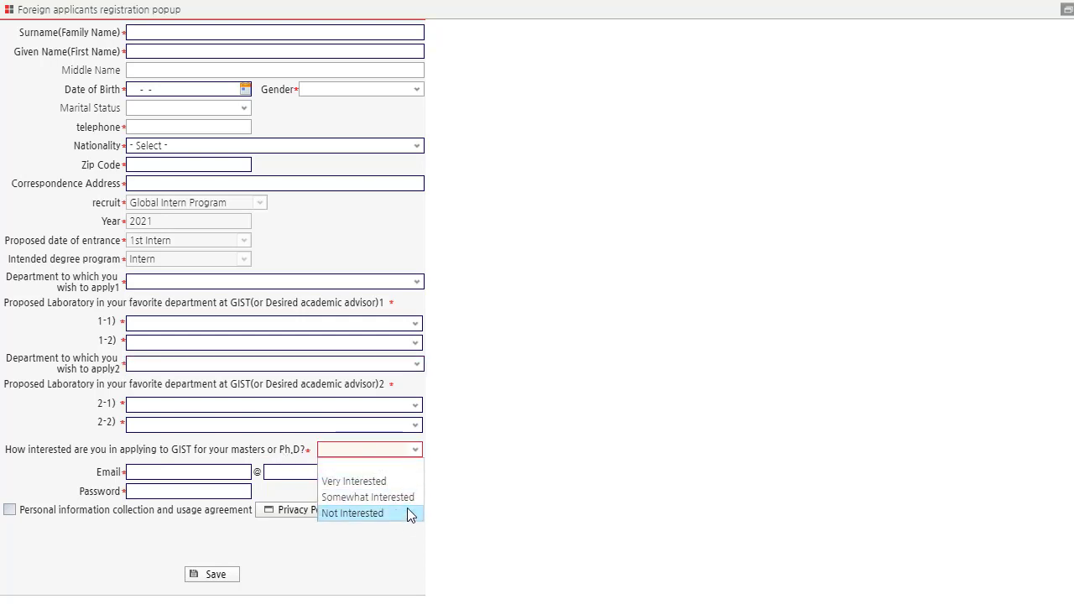
pyautogui.click(484, 495)
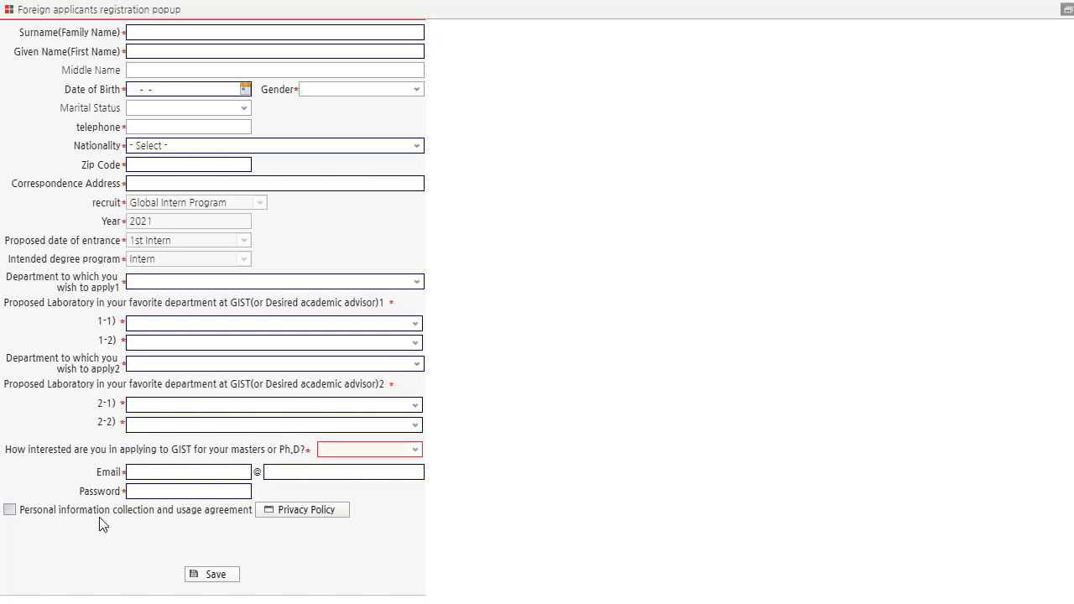
# Accept the personal information collection and usage agreement, and view and acknowledge the privacy policy.
pyautogui.click(9, 509)
pyautogui.click(299, 515)
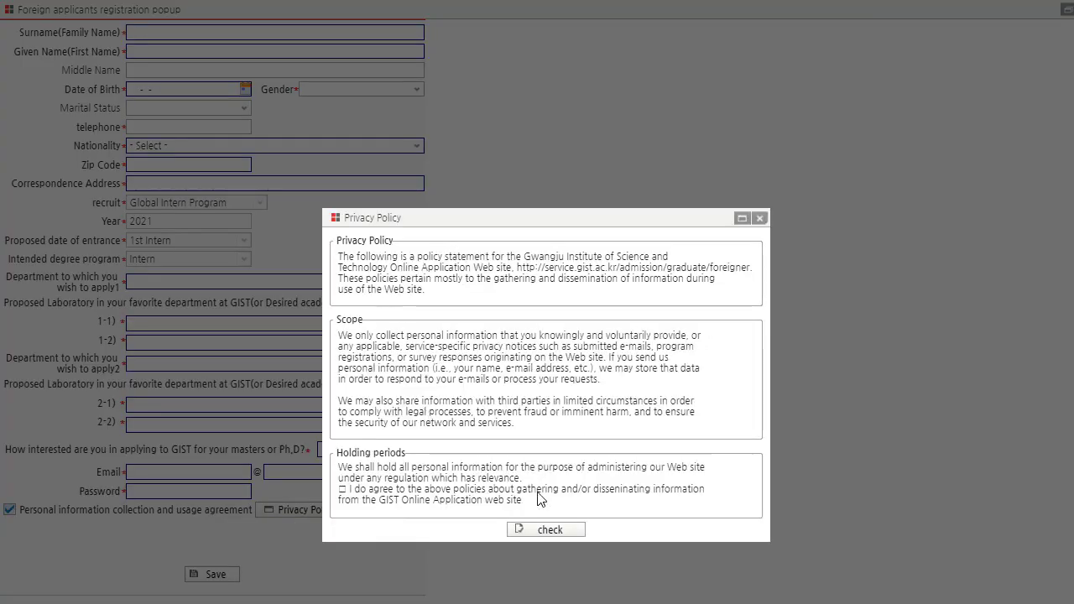
pyautogui.click(557, 531)
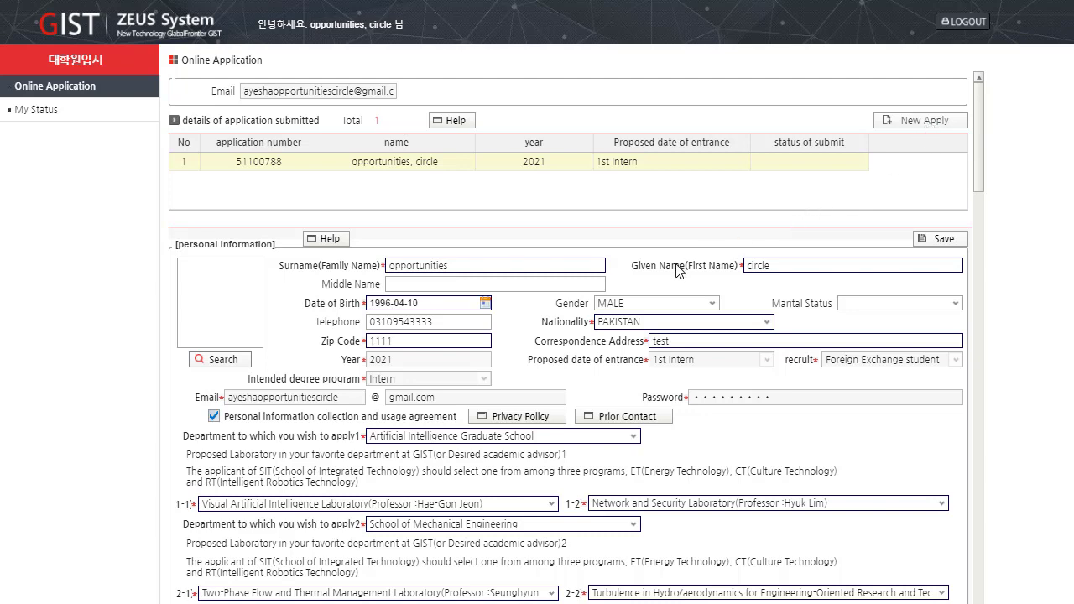
# Review the personal information, application information and referee fields, including the choices for how the applicant came to know about GIST.
pyautogui.scroll(-2, 660, 409)
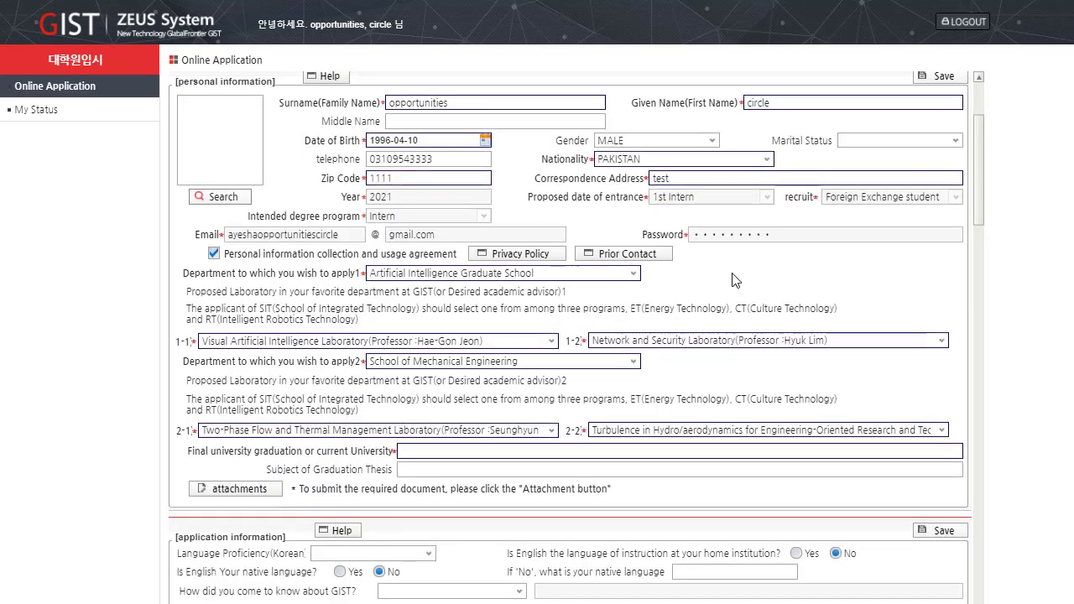
pyautogui.scroll(-1, 735, 275)
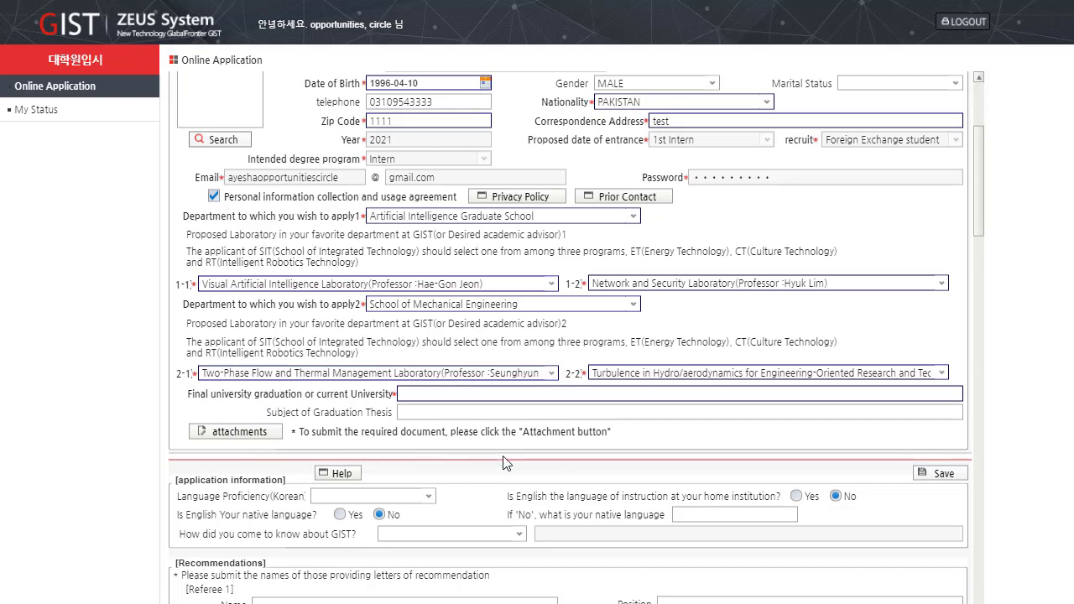
pyautogui.scroll(-2, 507, 464)
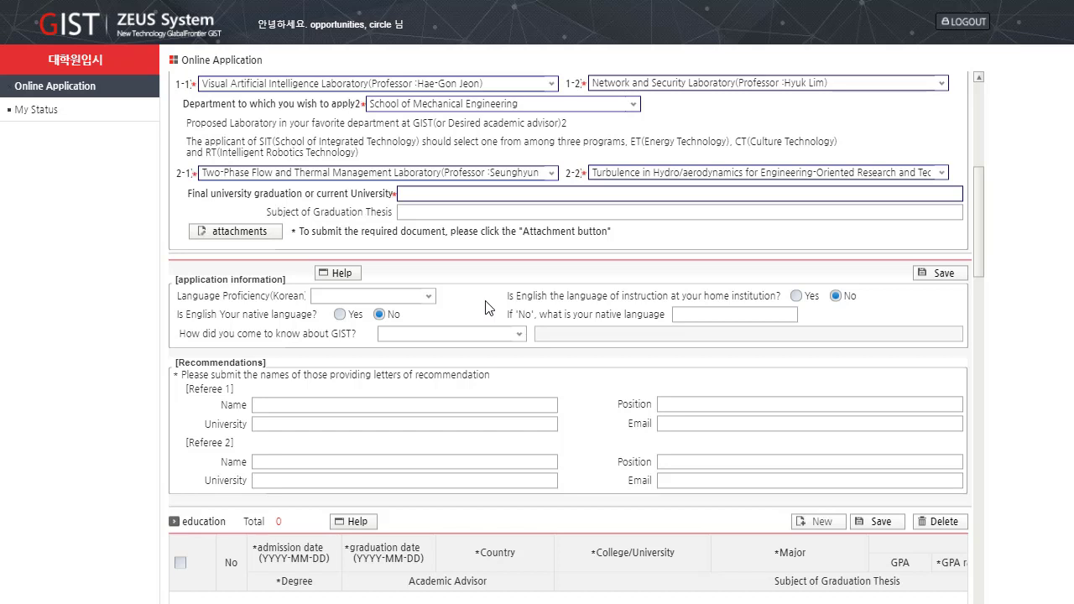
pyautogui.click(518, 334)
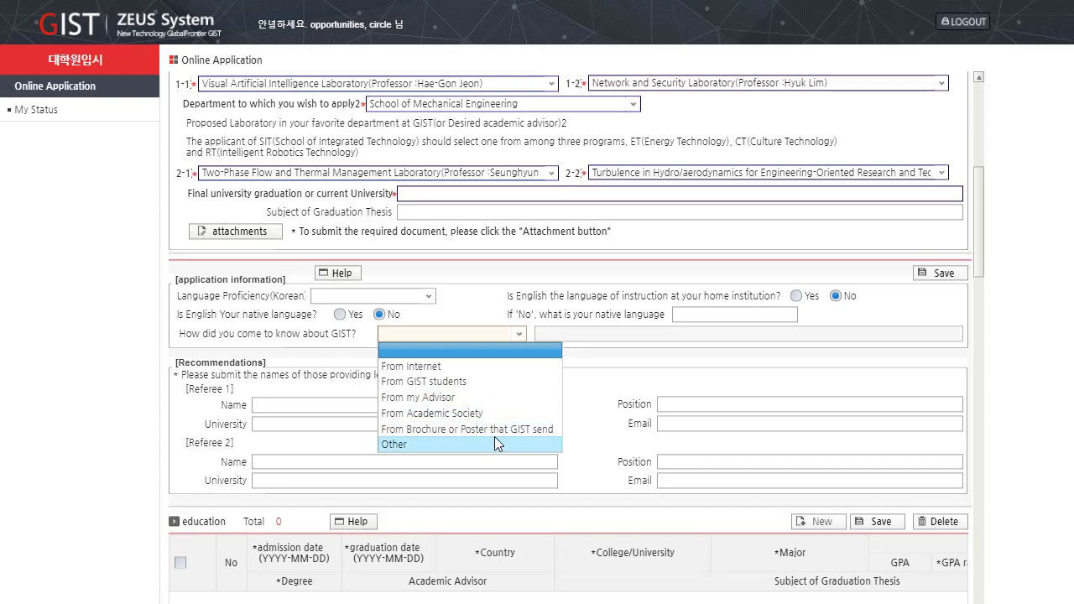
pyautogui.scroll(-2, 454, 229)
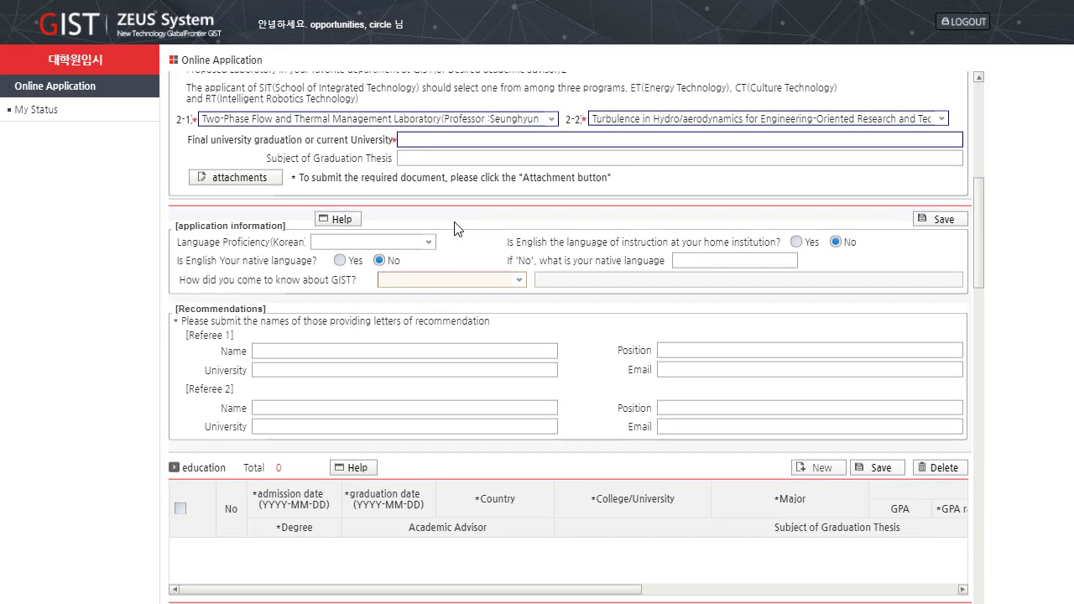
pyautogui.scroll(-1, 454, 229)
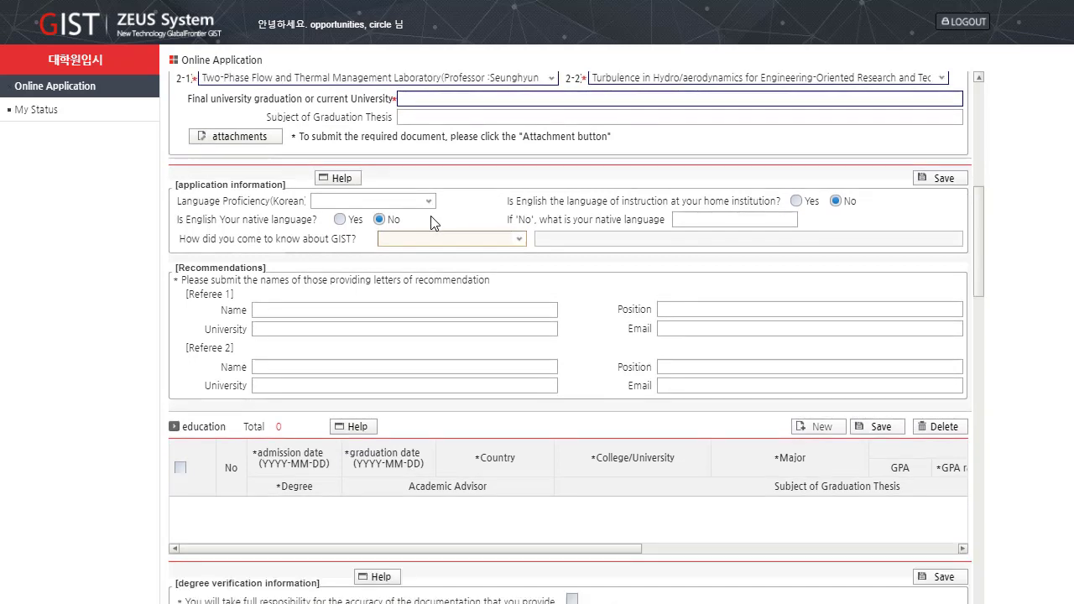
pyautogui.click(267, 315)
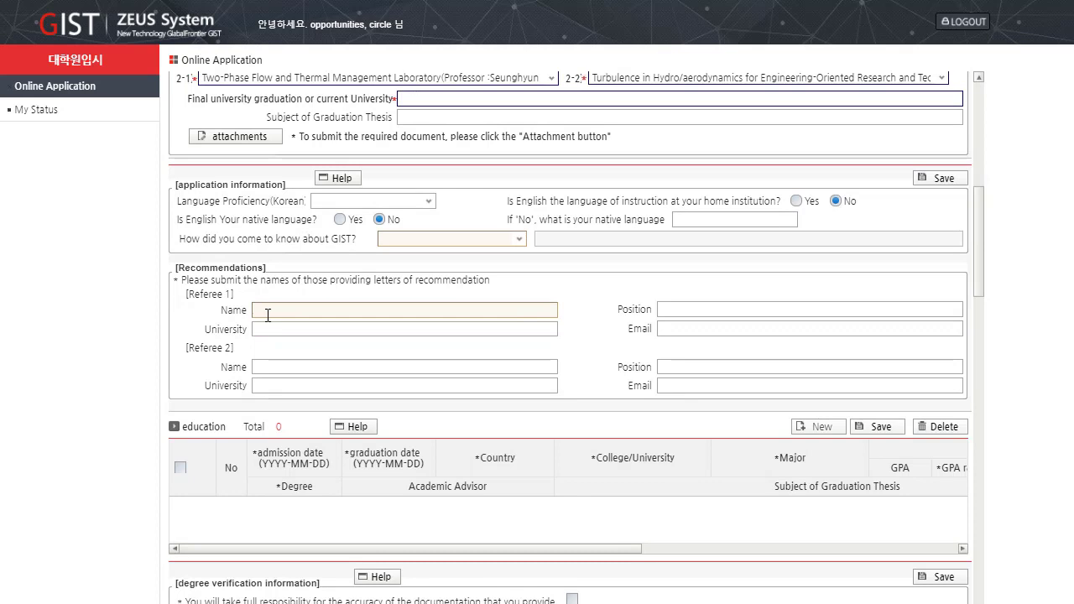
pyautogui.click(682, 323)
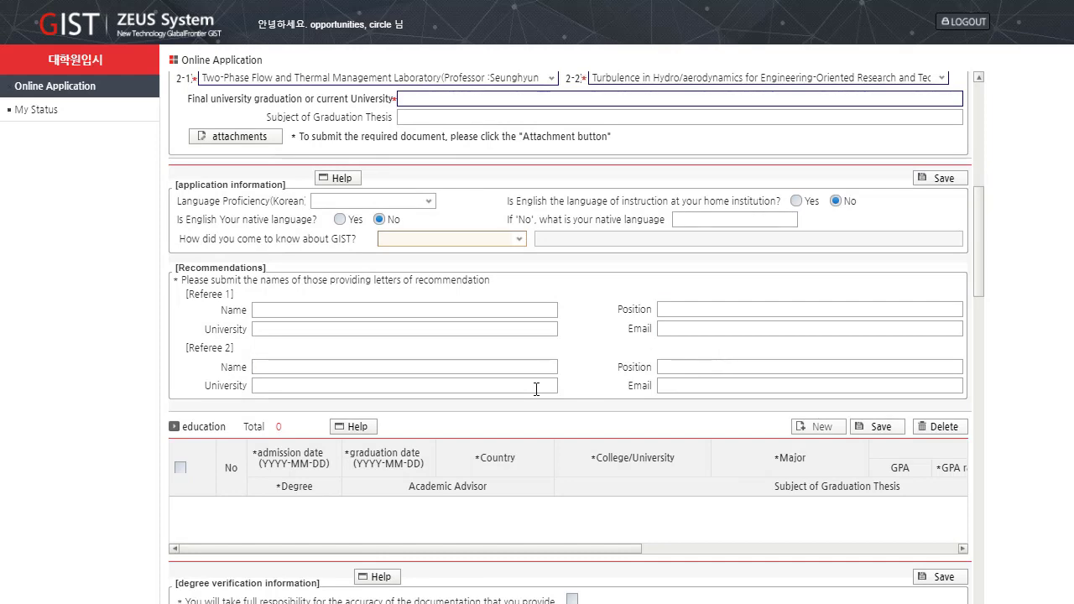
# Add a blank entry to the education table and look over its columns.
pyautogui.scroll(-1, 624, 369)
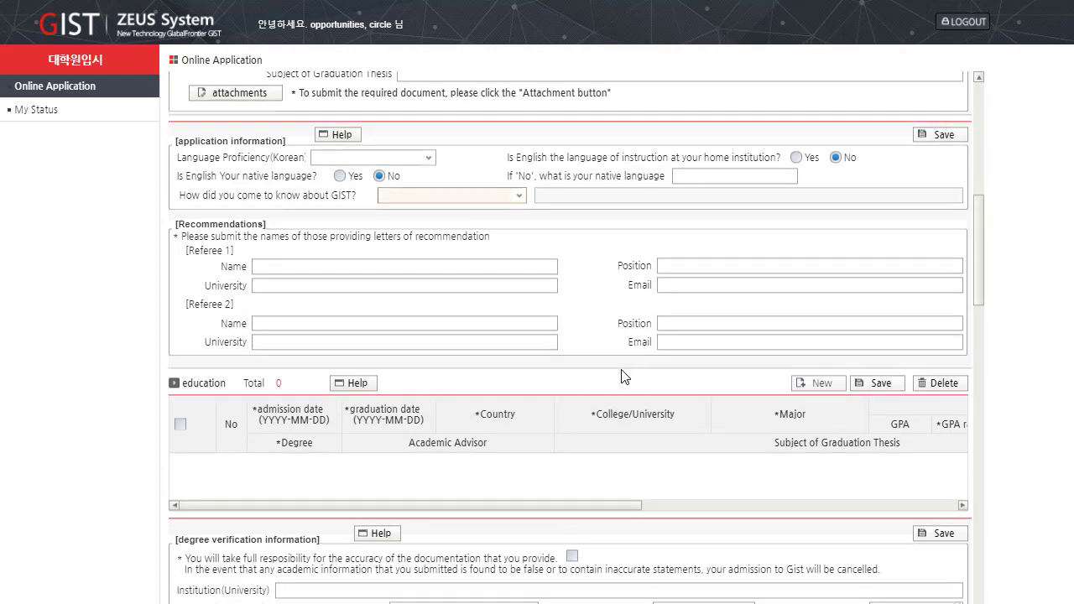
pyautogui.scroll(-1, 624, 362)
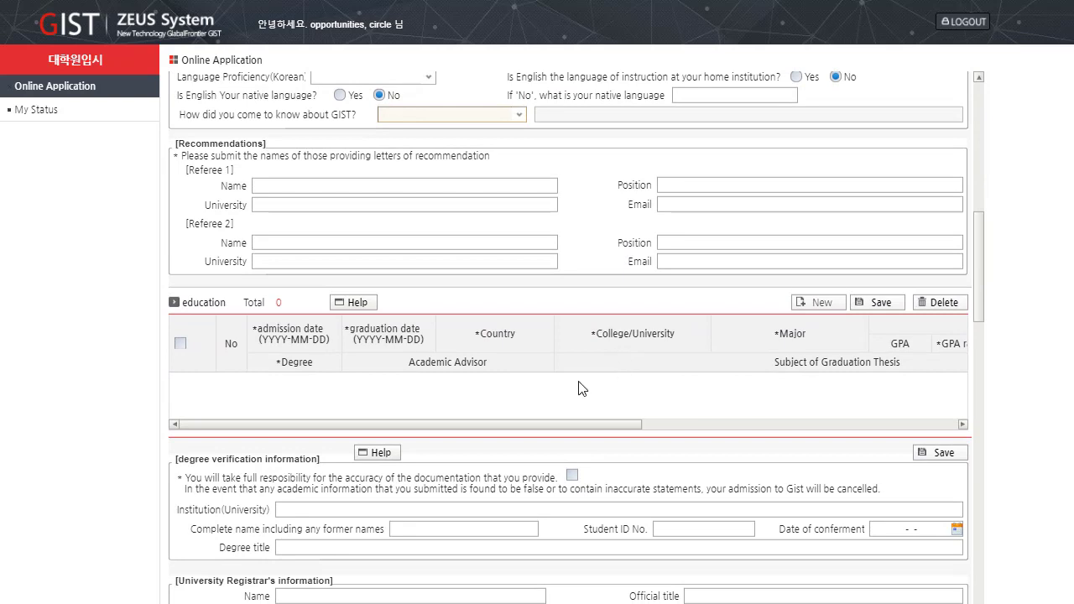
pyautogui.click(814, 303)
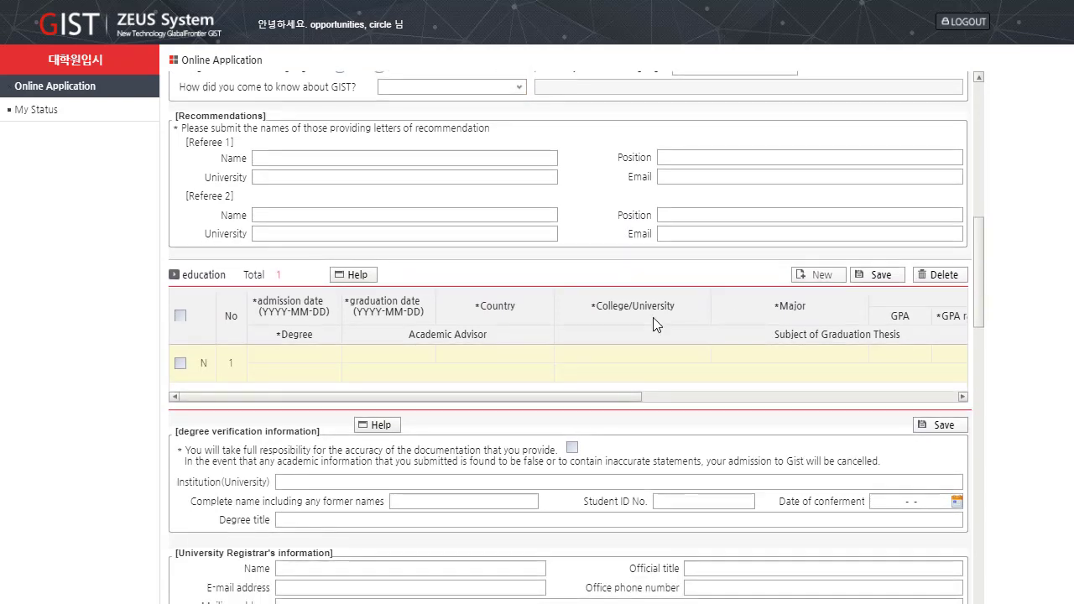
pyautogui.click(262, 373)
pyautogui.moveTo(607, 397); pyautogui.dragTo(362, 421)
# Examine the degree verification fields, including institution, student ID number, date of conferment and degree title.
pyautogui.scroll(-1, 362, 421)
pyautogui.scroll(-1, 363, 394)
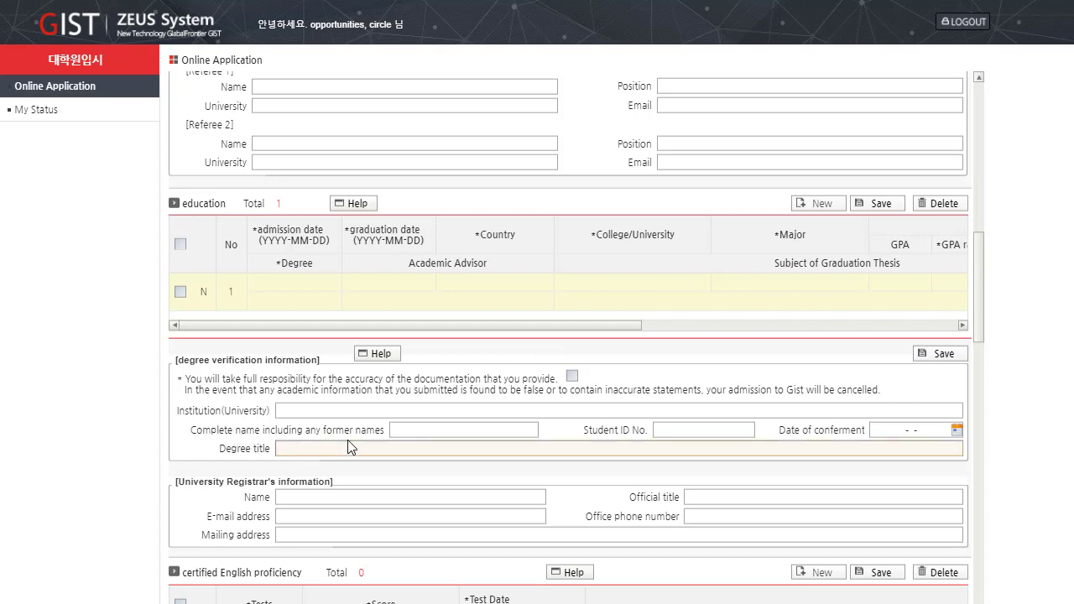
pyautogui.click(662, 439)
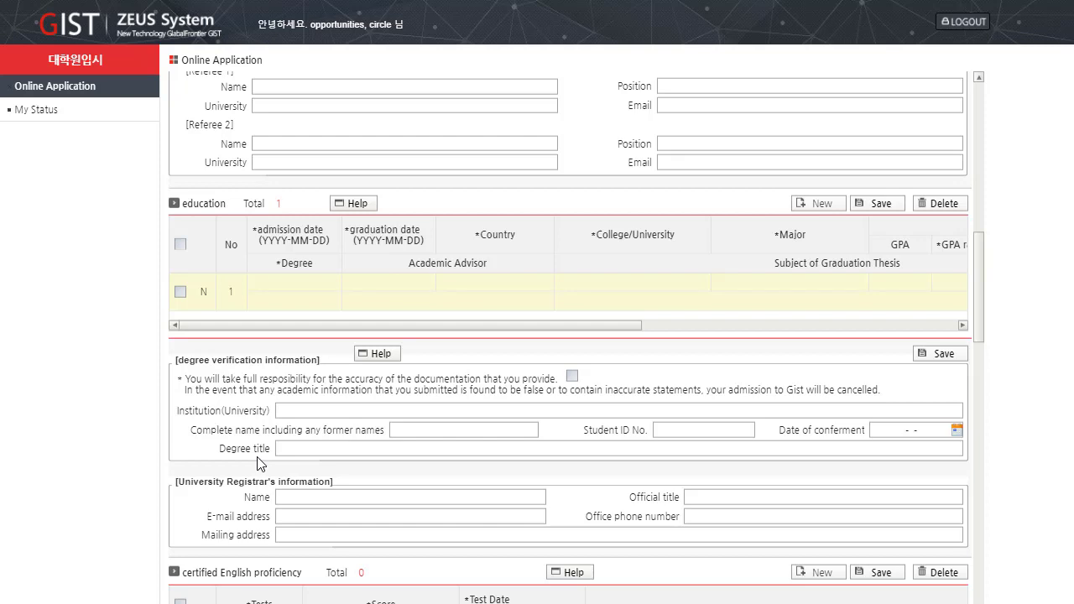
# Add a blank entry to the certified English proficiency table.
pyautogui.scroll(-5, 261, 463)
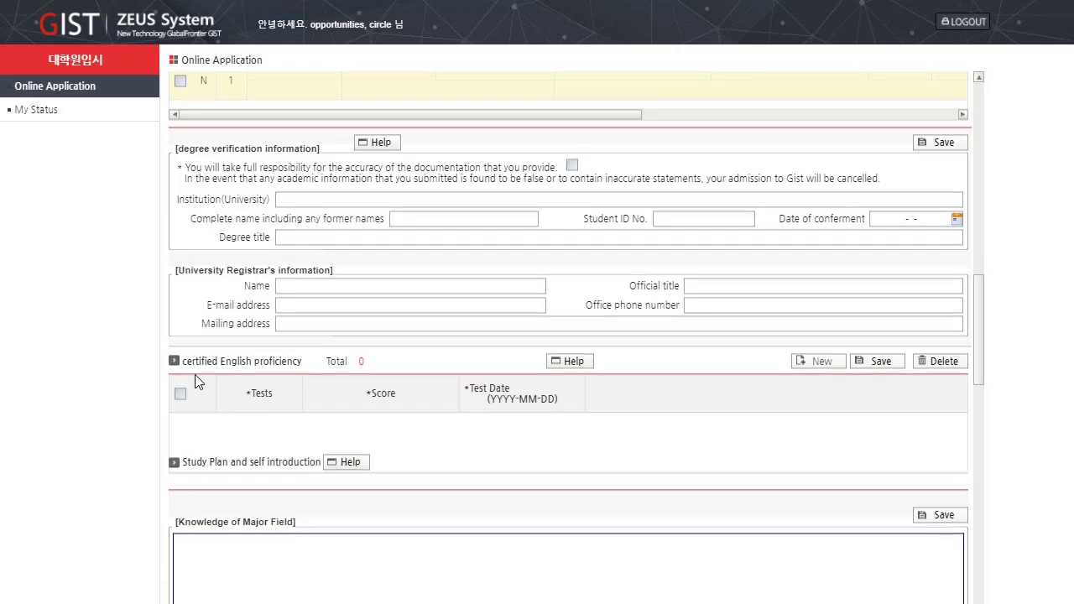
pyautogui.click(823, 363)
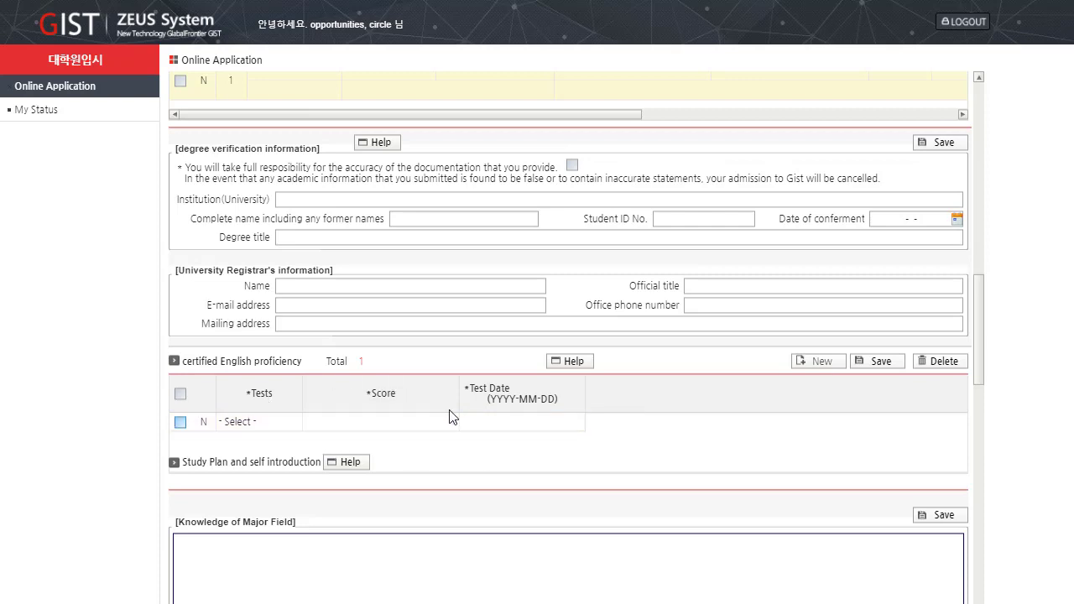
# Review the study plan and self introduction sections, from Knowledge of Major Field through Self Introduction to the submission option.
pyautogui.scroll(-3, 227, 262)
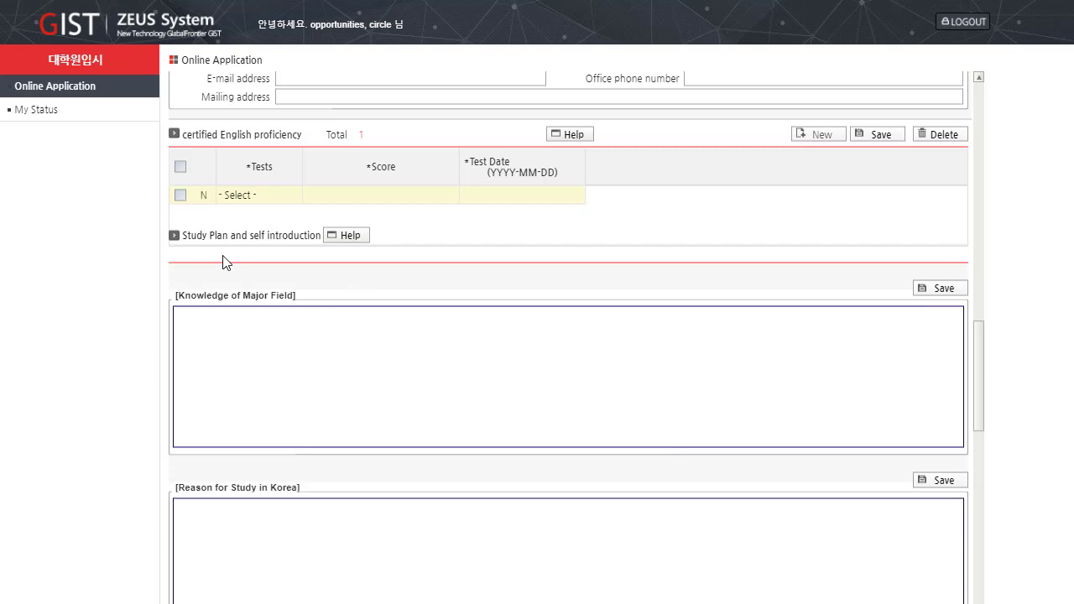
pyautogui.scroll(-1, 474, 266)
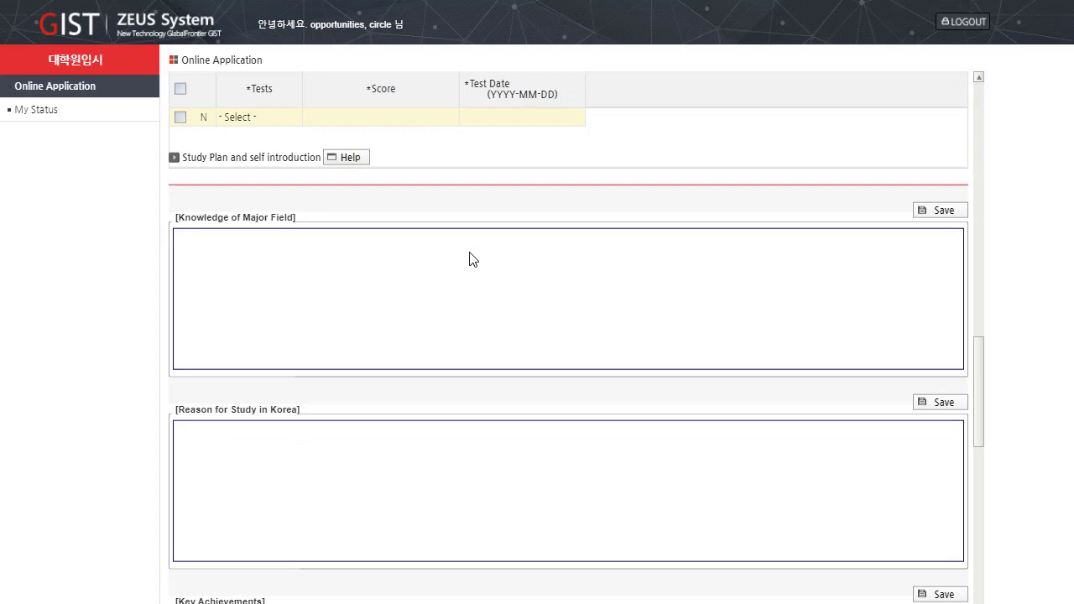
pyautogui.click(470, 256)
pyautogui.scroll(-2, 472, 244)
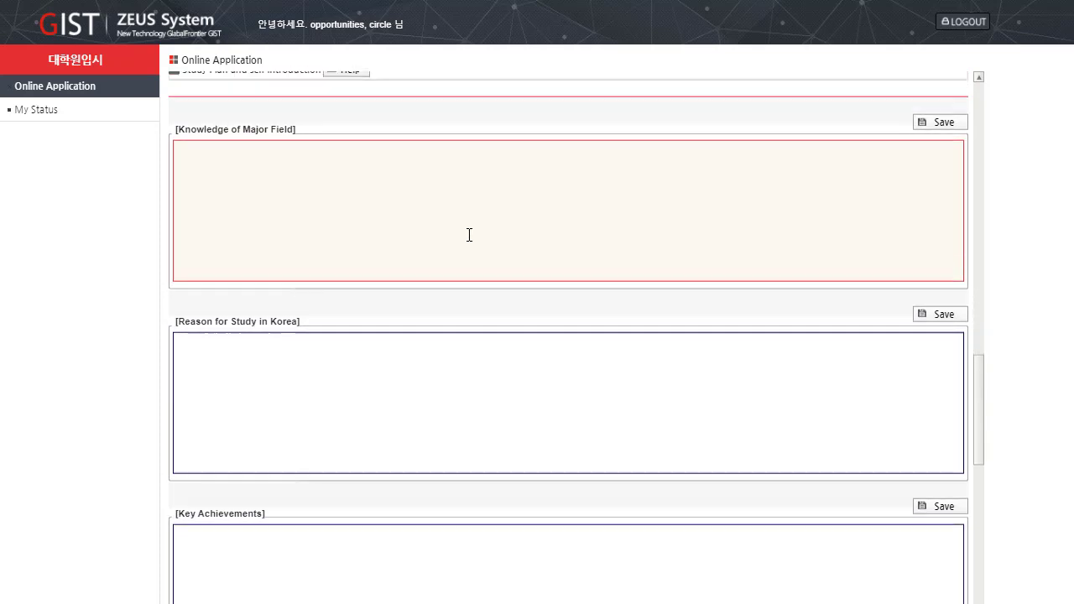
pyautogui.scroll(-3, 445, 251)
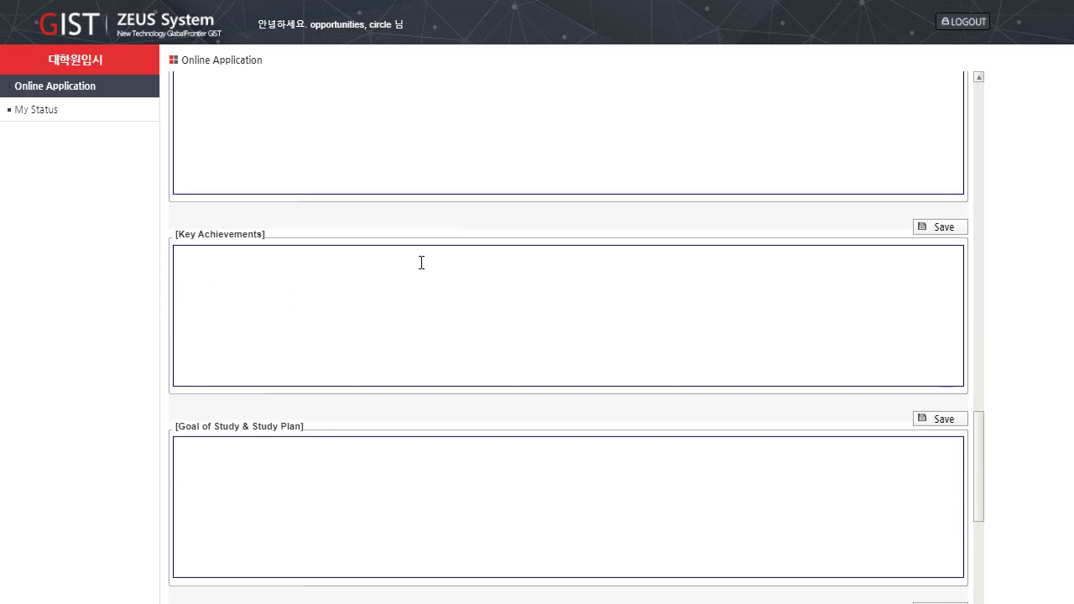
pyautogui.scroll(-3, 421, 263)
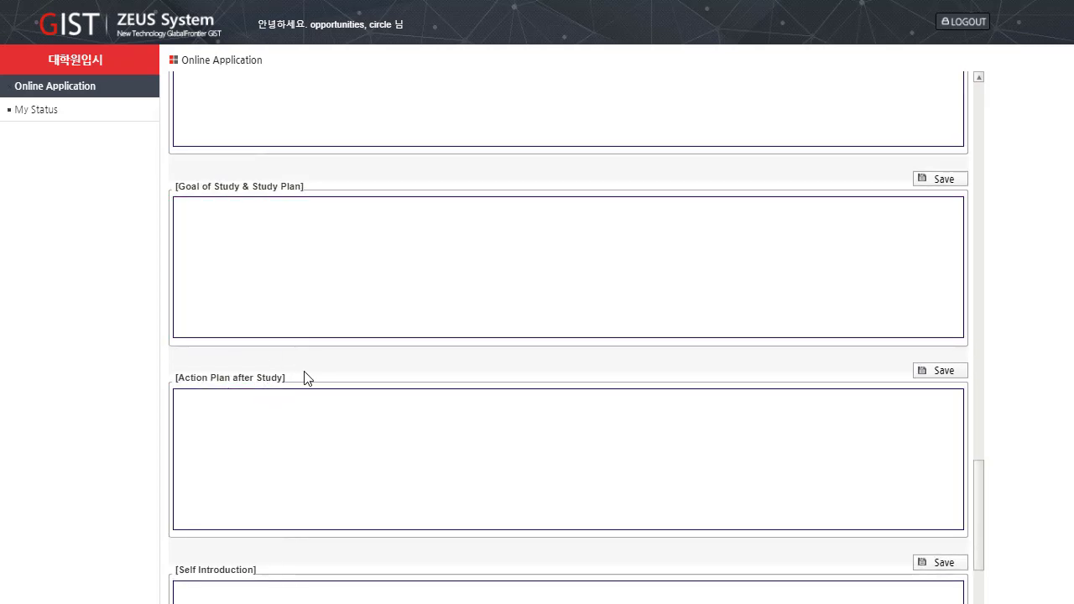
pyautogui.scroll(-2, 306, 375)
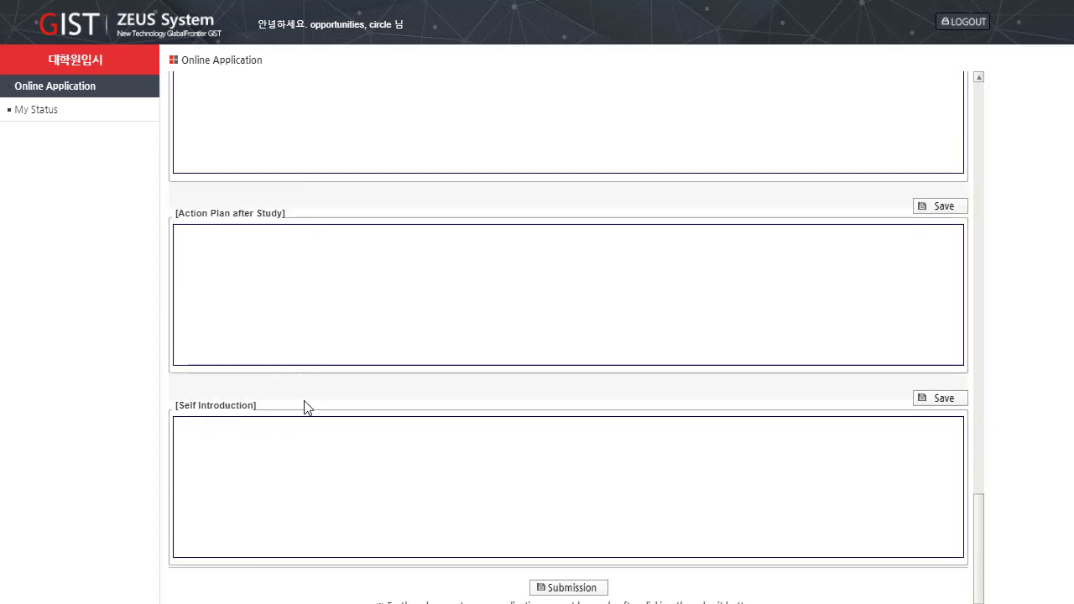